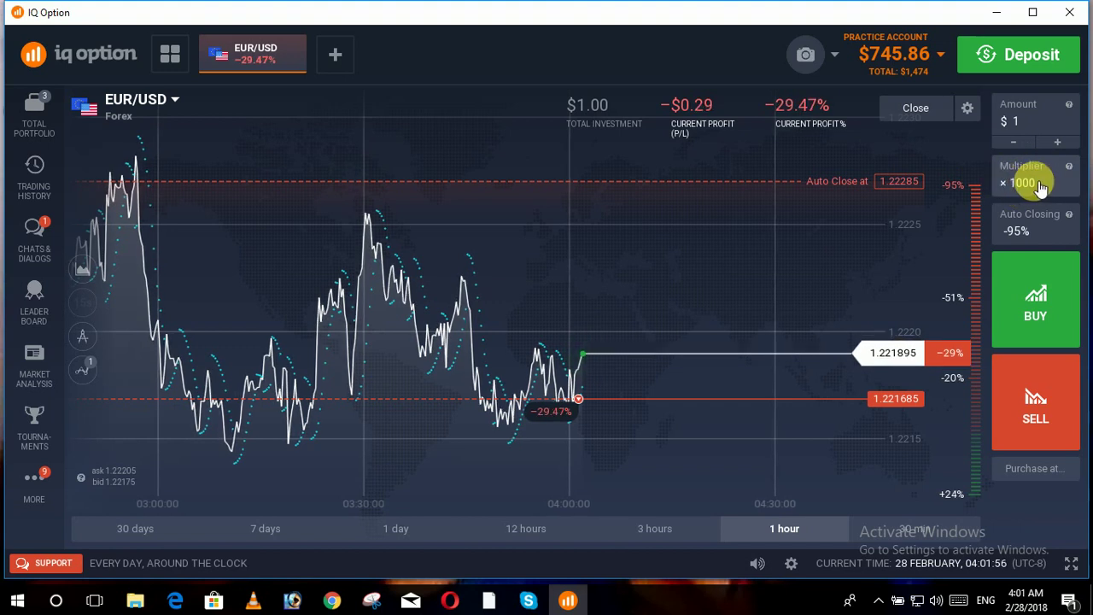
Close the $1 EUR/USD position with Close All (1), leaving the multiplier unchanged.
click(1040, 184)
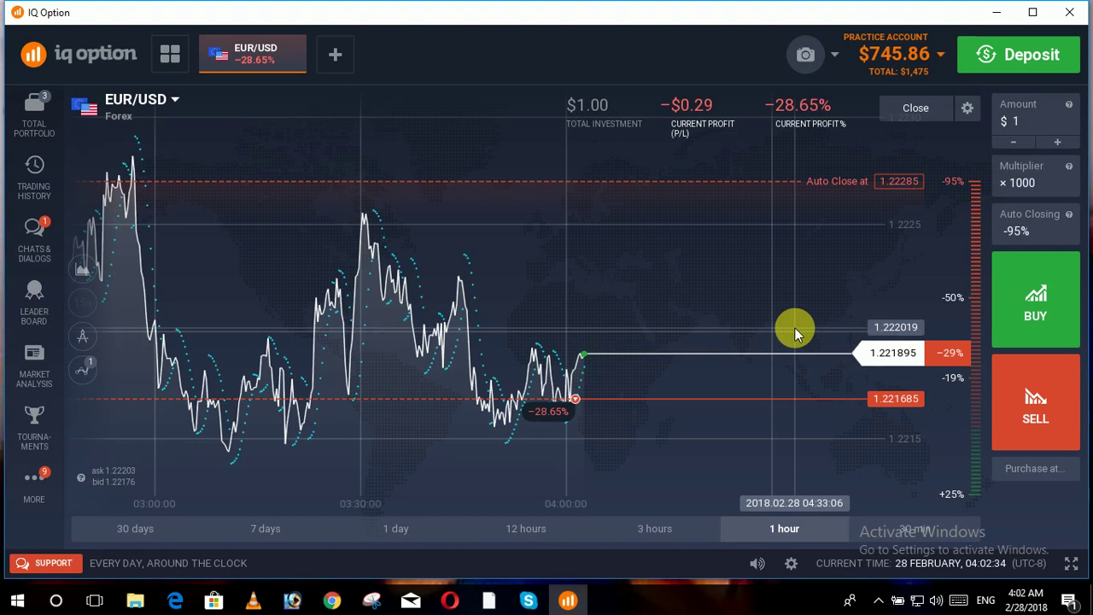
click(1038, 181)
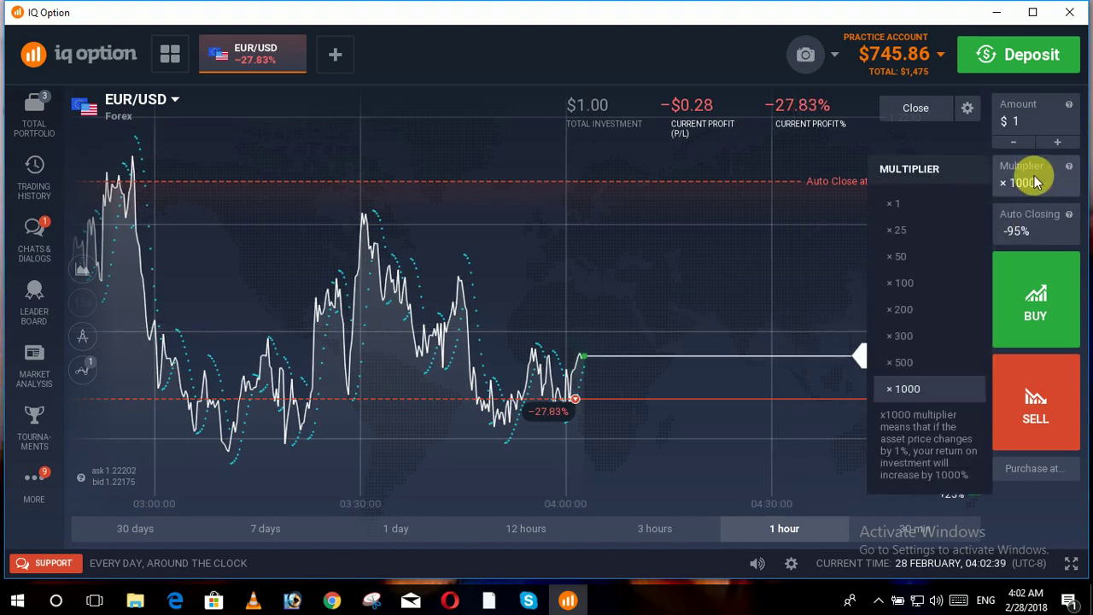
click(1033, 178)
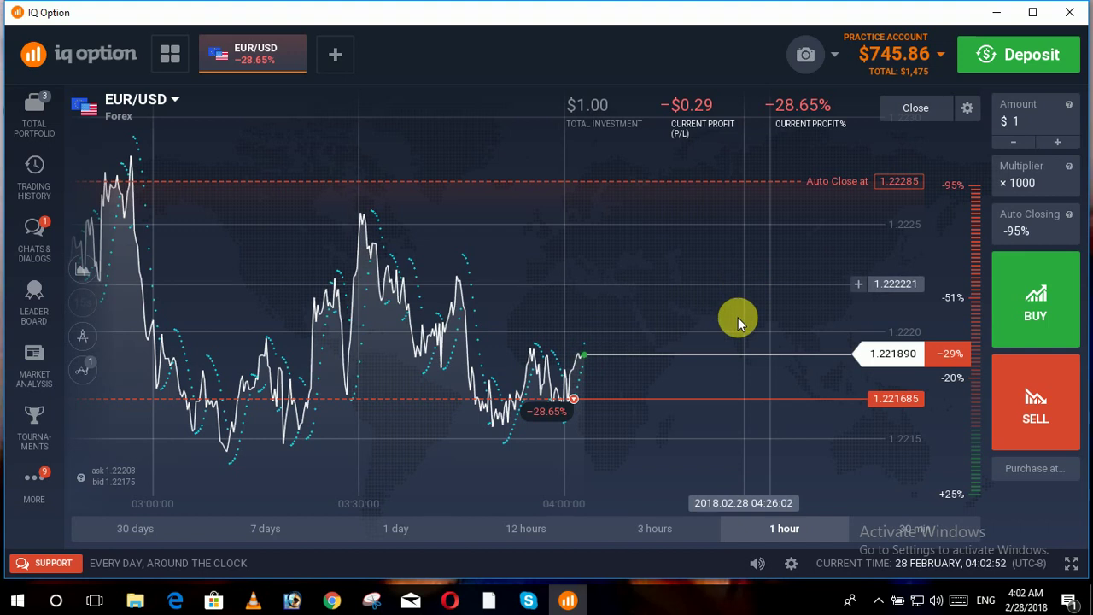
click(910, 110)
click(794, 258)
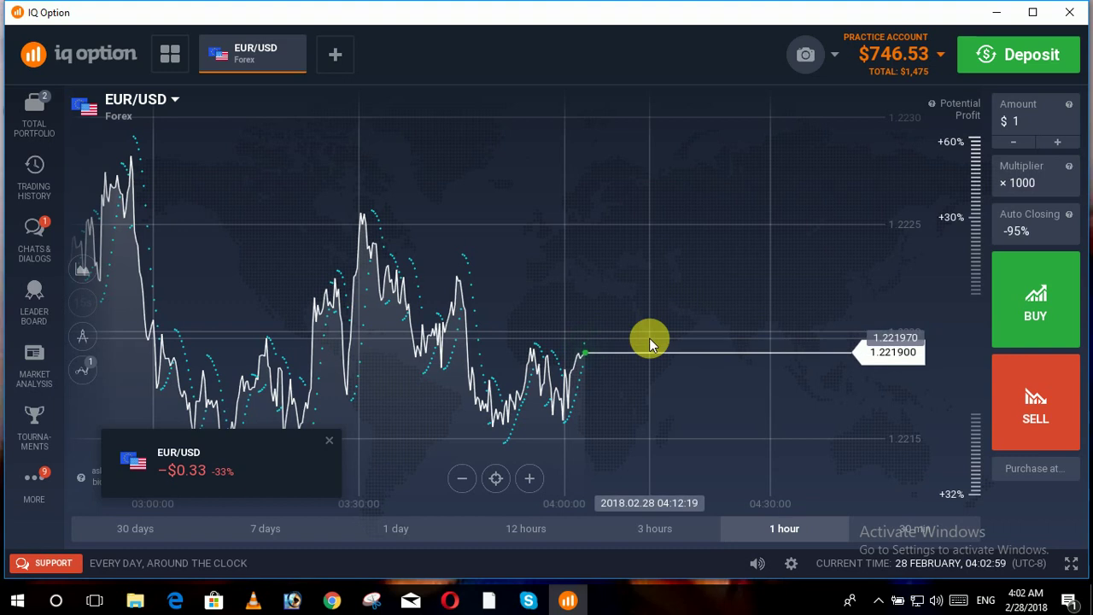
Buy EUR/USD with a $100 investment at the ×1000 multiplier.
click(1042, 182)
click(913, 386)
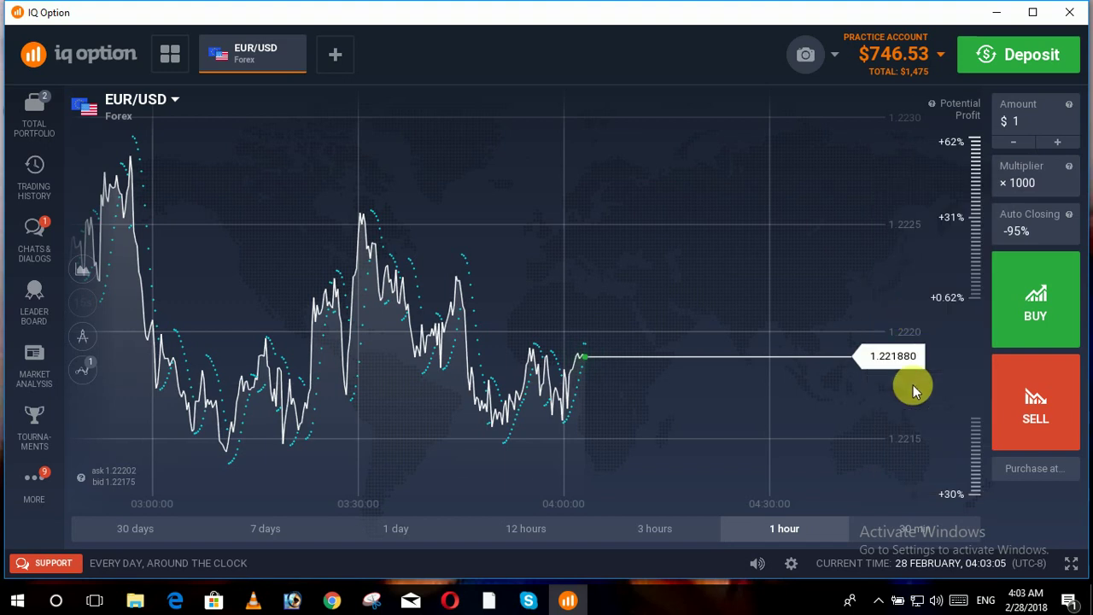
click(1040, 124)
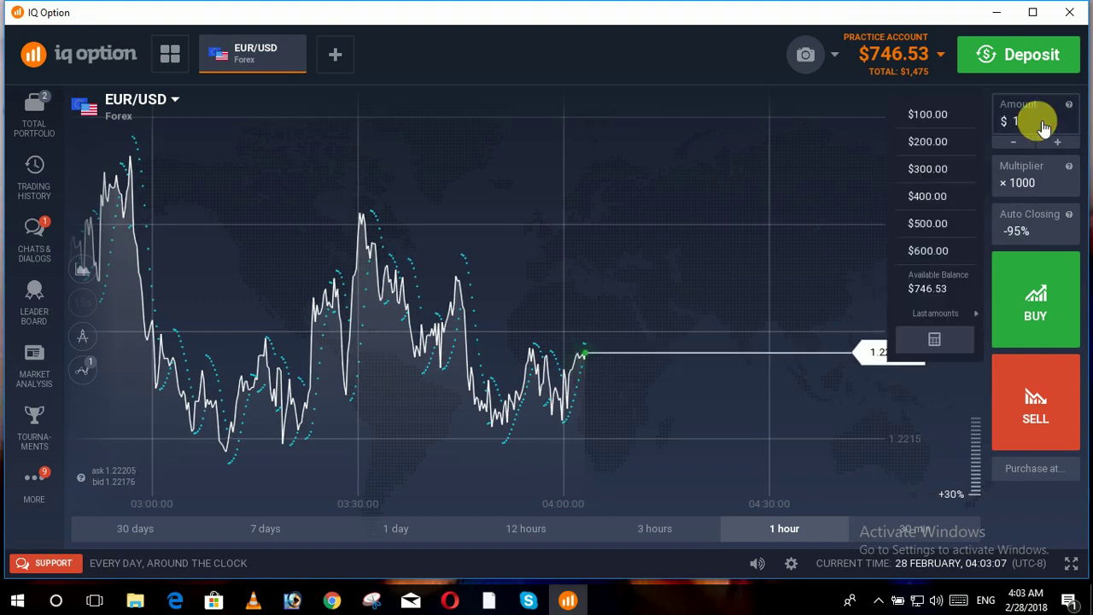
click(871, 175)
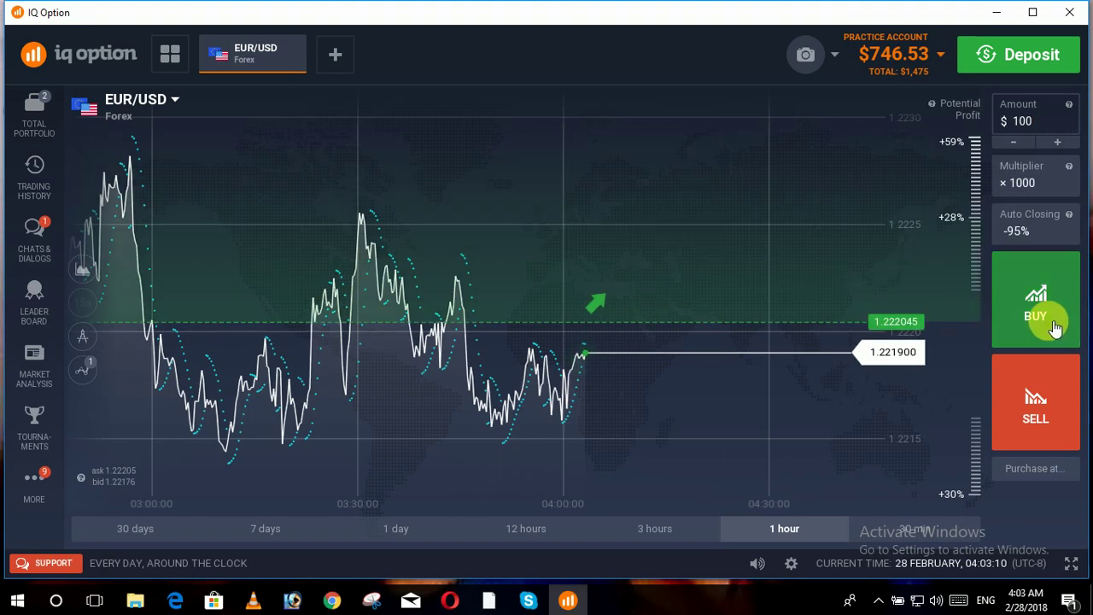
click(1054, 324)
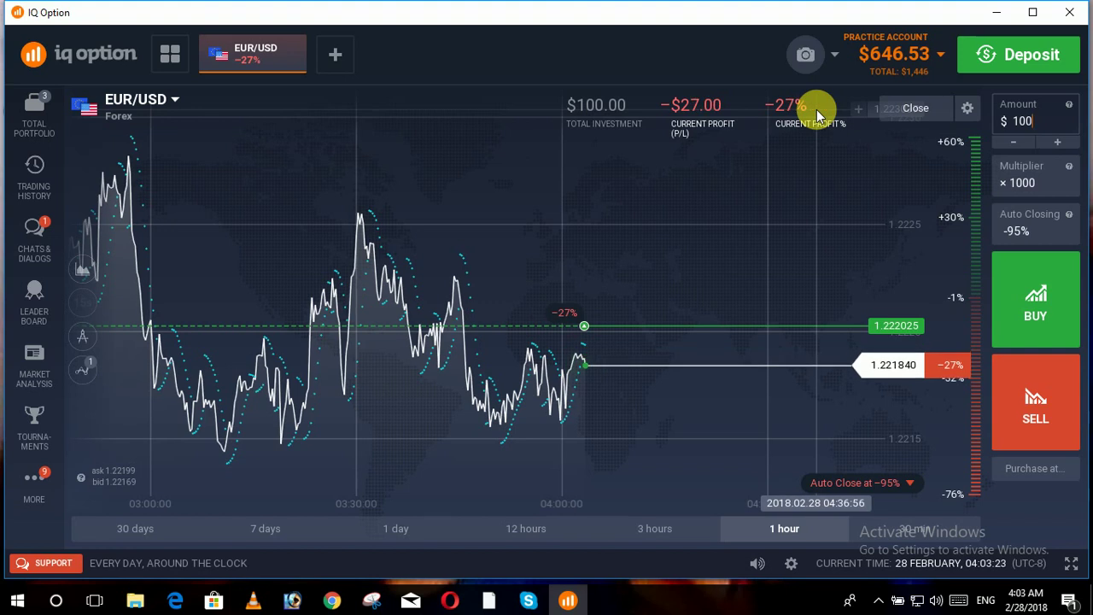
Open a GBP/JPY chart and set its multiplier to ×500 with a $100 amount.
click(334, 54)
click(630, 265)
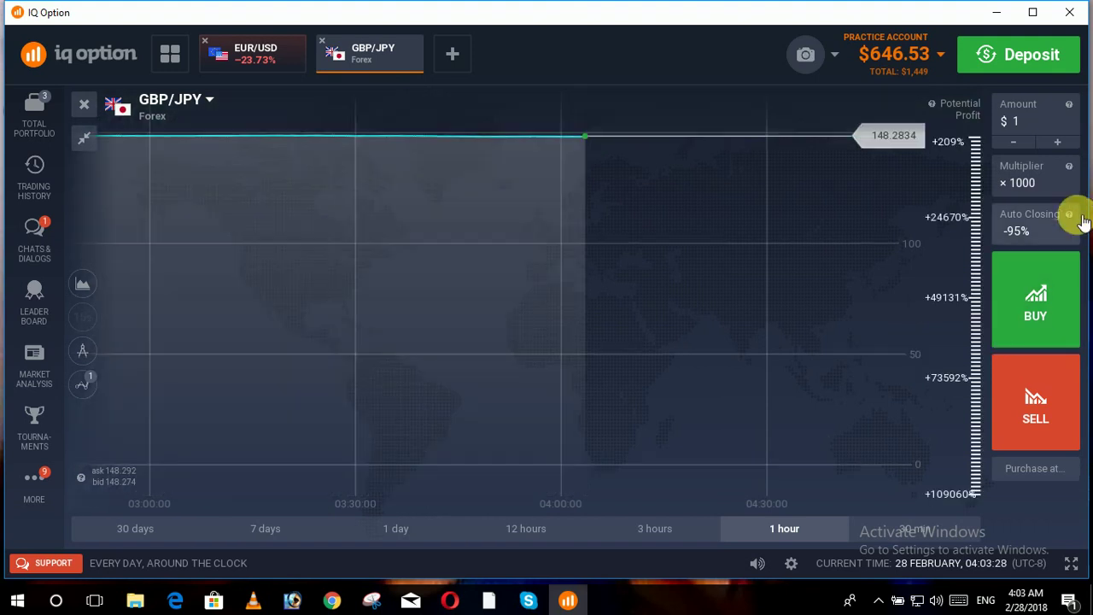
click(1049, 182)
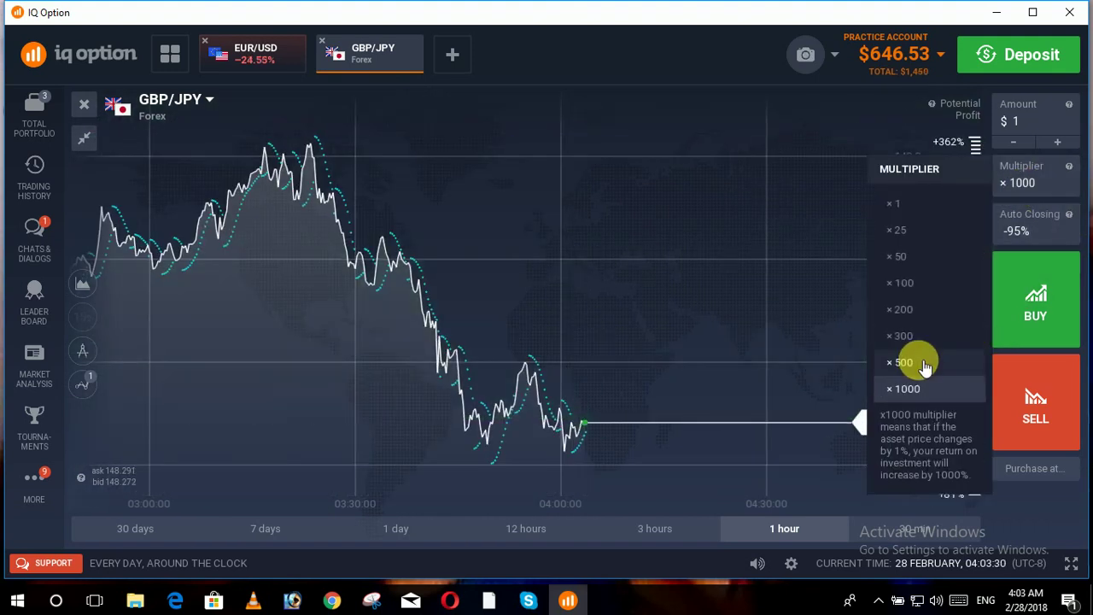
click(926, 364)
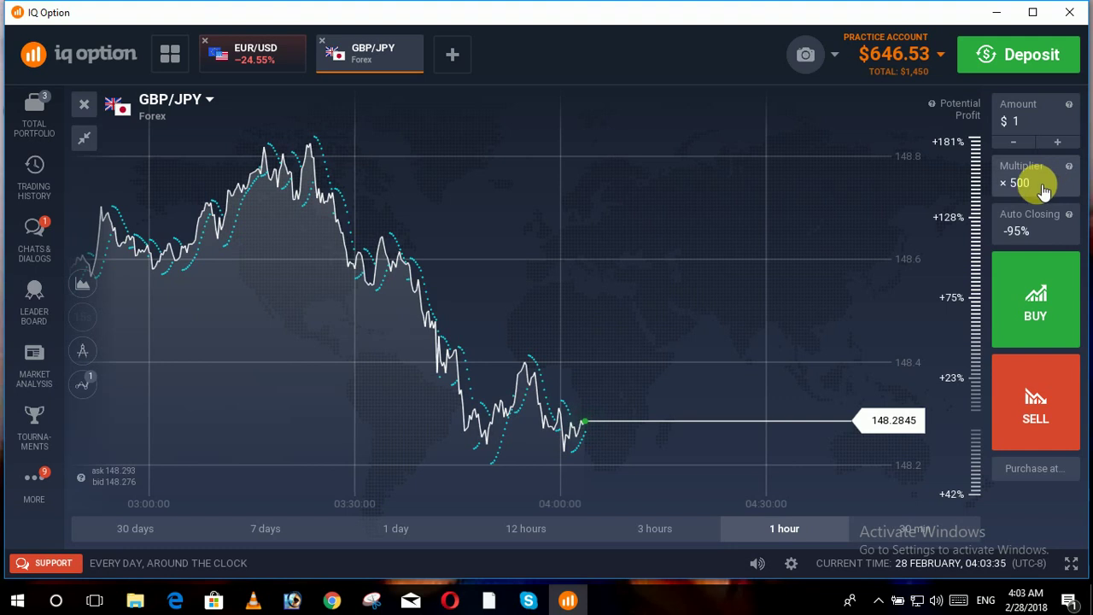
click(1044, 125)
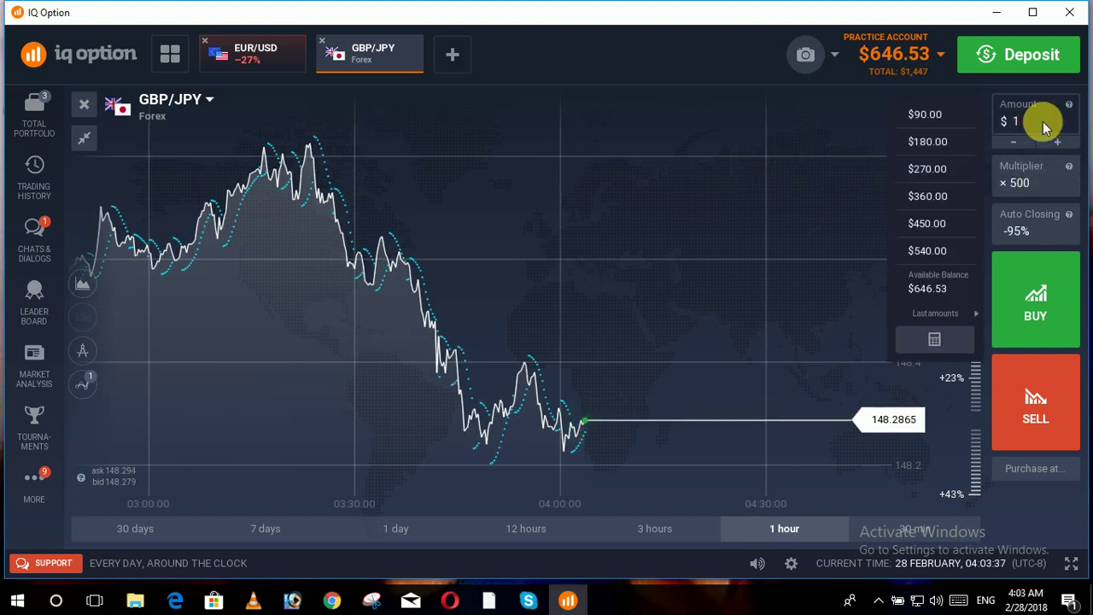
click(749, 210)
Check the EUR/USD trade, then buy GBP/JPY for $100.
click(246, 48)
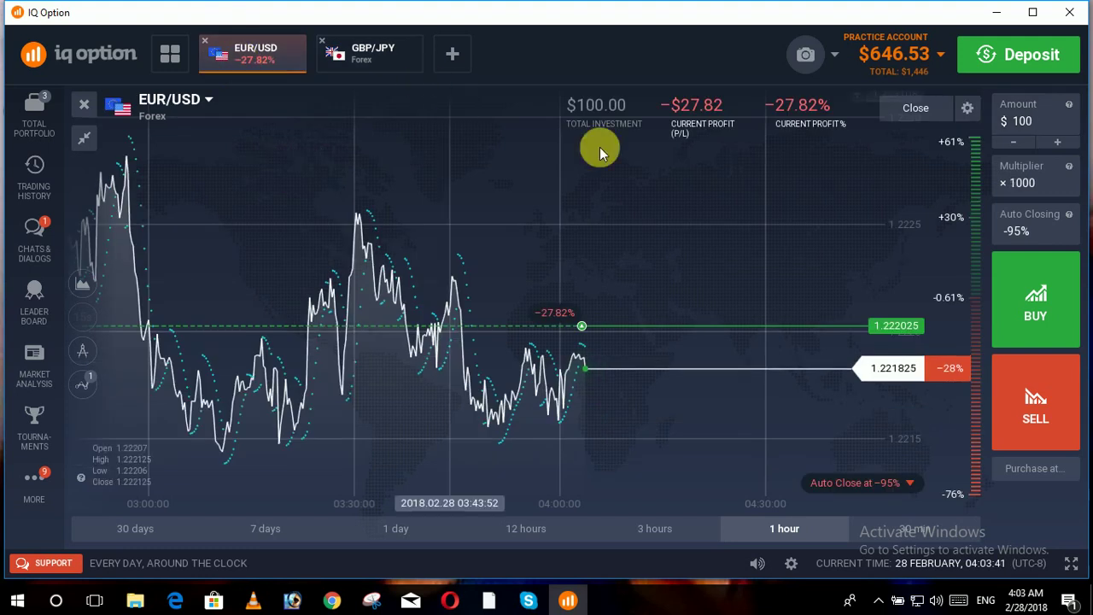
click(384, 60)
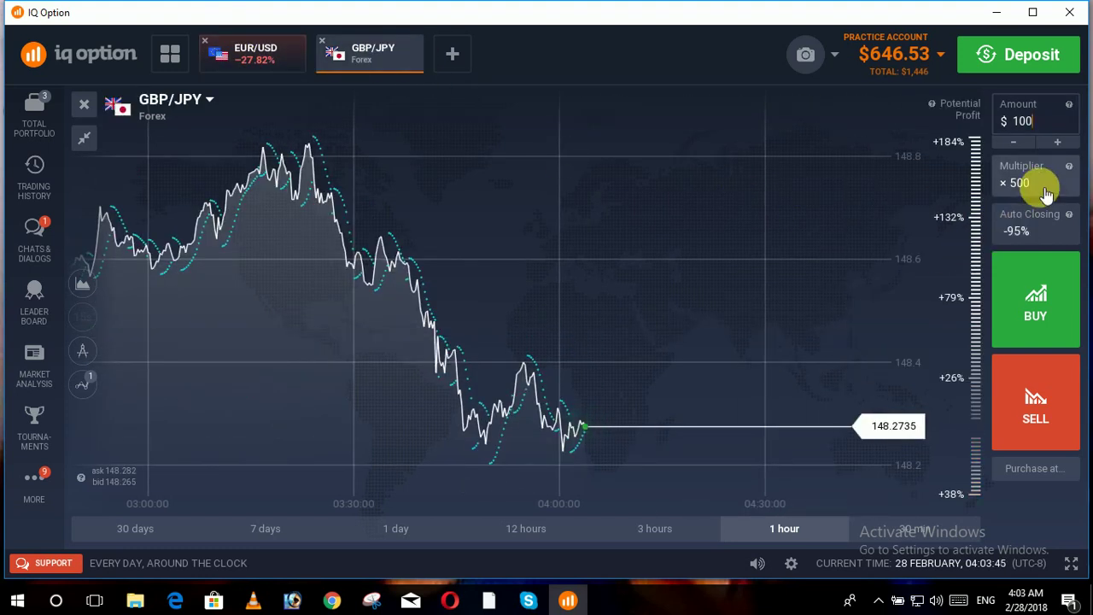
click(1027, 329)
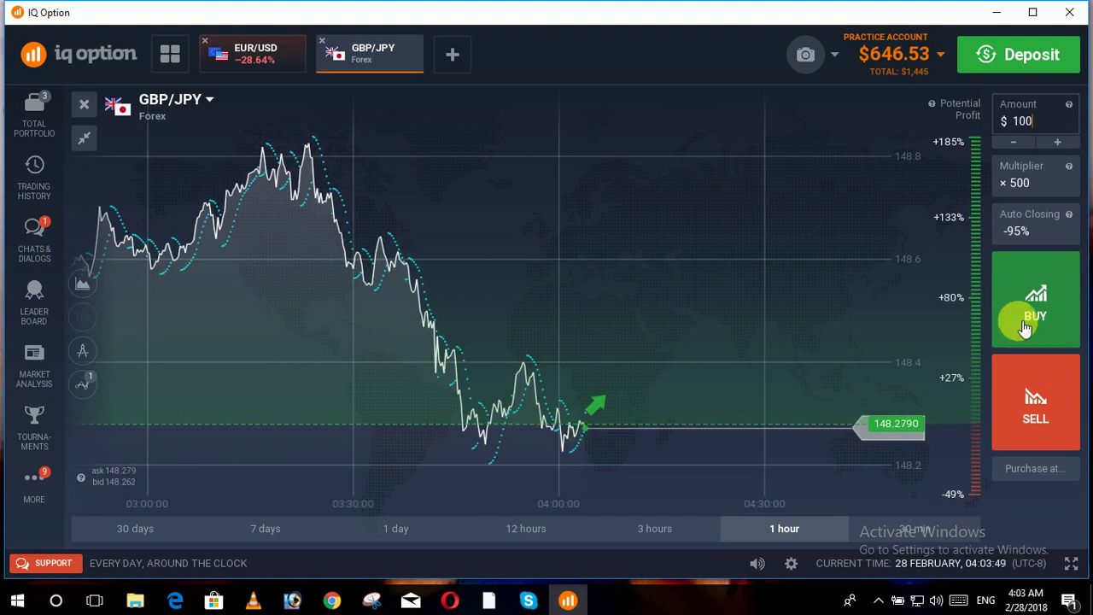
click(1027, 328)
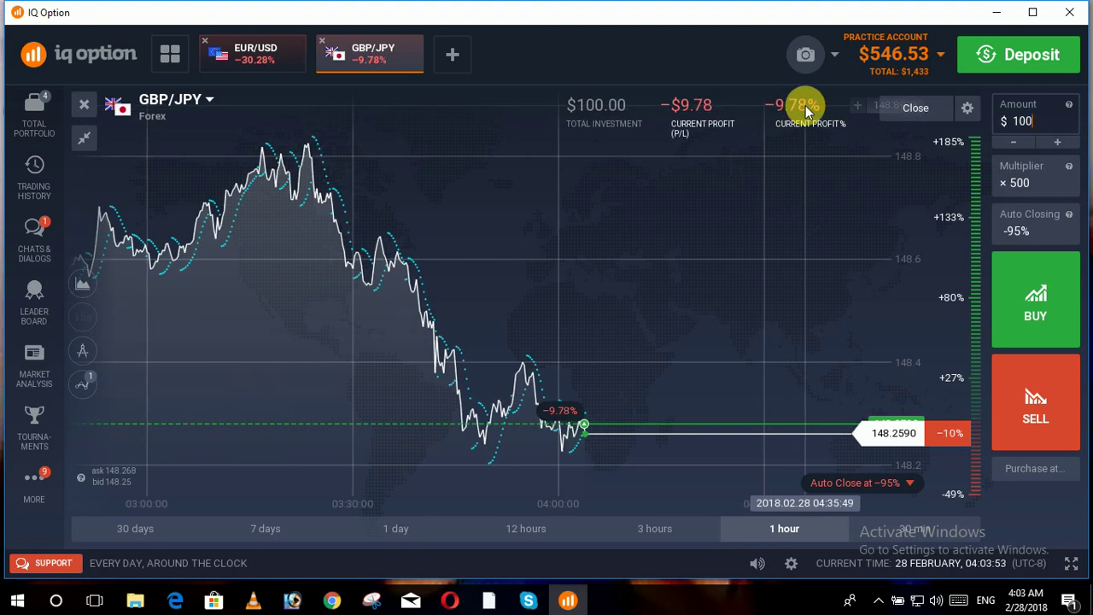
Open a CAD/CHF chart, set the multiplier to ×200 and sell.
click(472, 60)
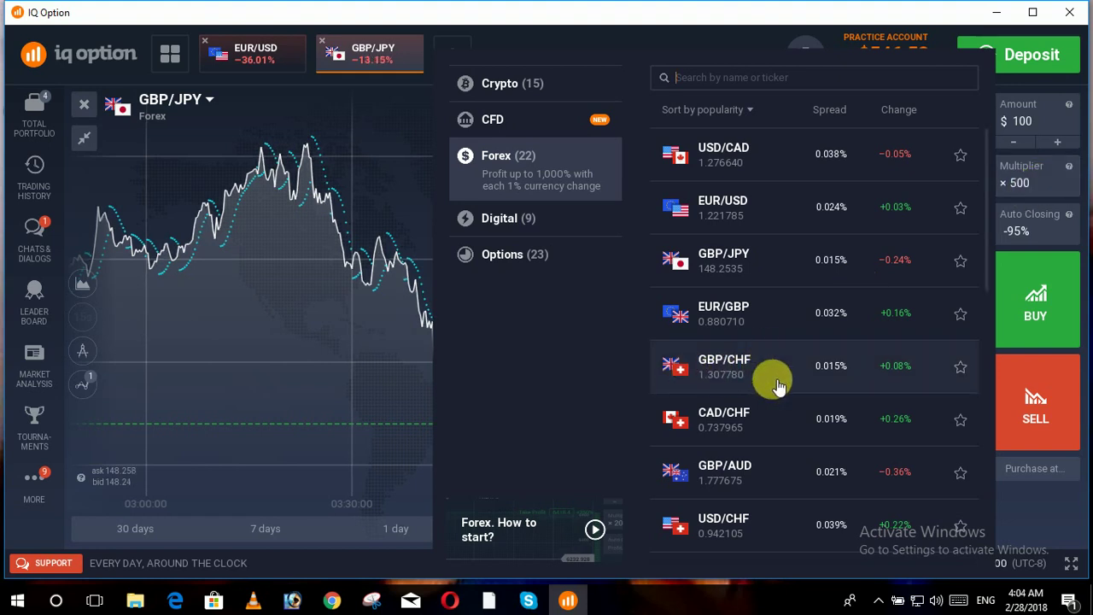
click(841, 420)
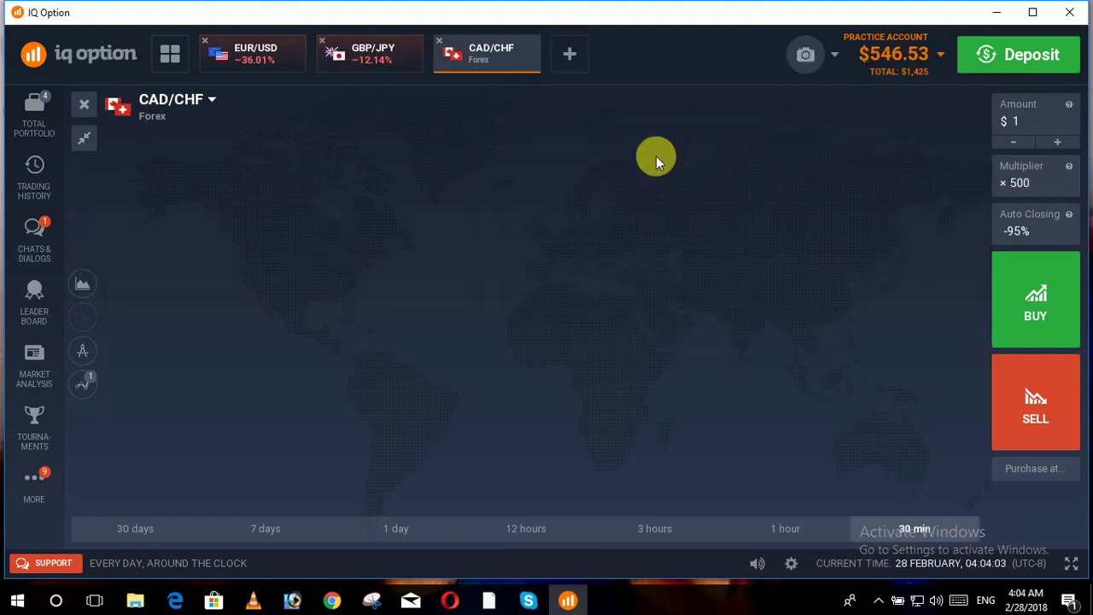
click(1040, 178)
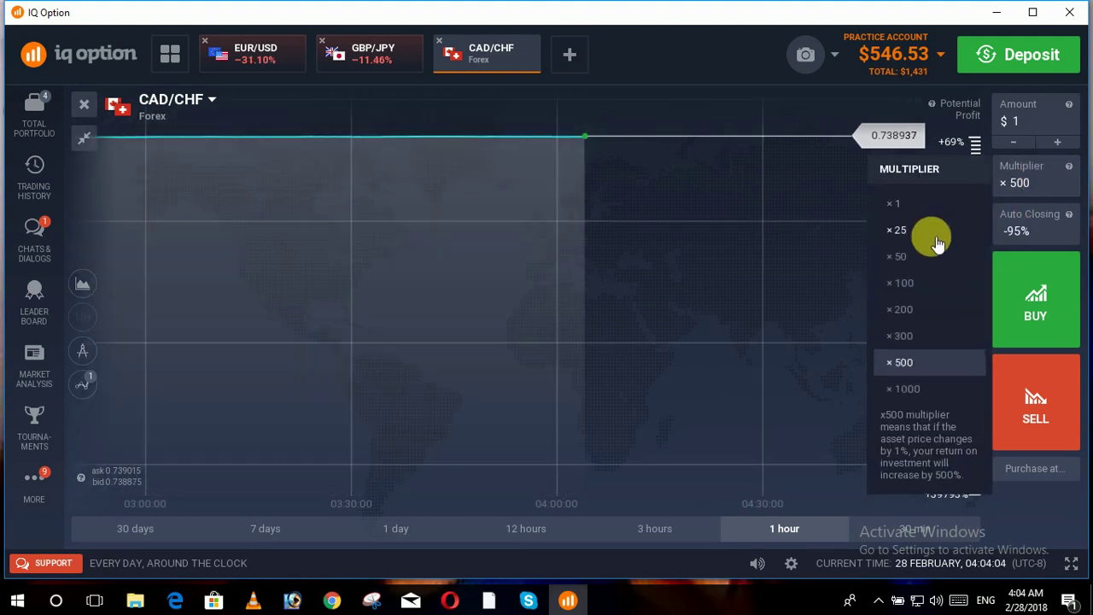
click(928, 312)
click(1037, 419)
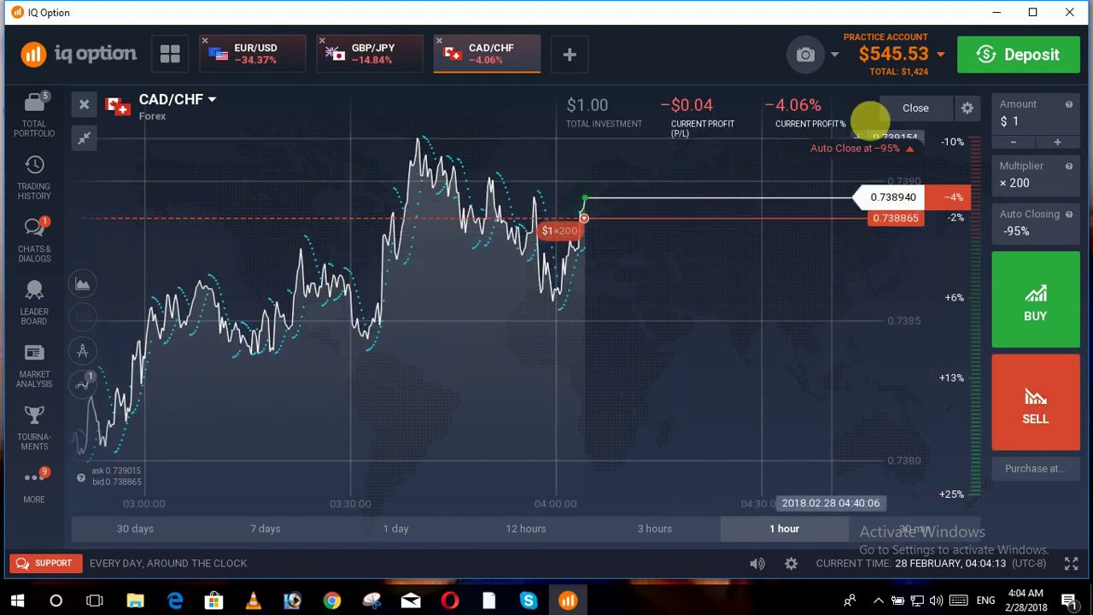
Close that CAD/CHF trade and reopen a $100 CAD/CHF sell at ×200.
click(909, 107)
click(857, 258)
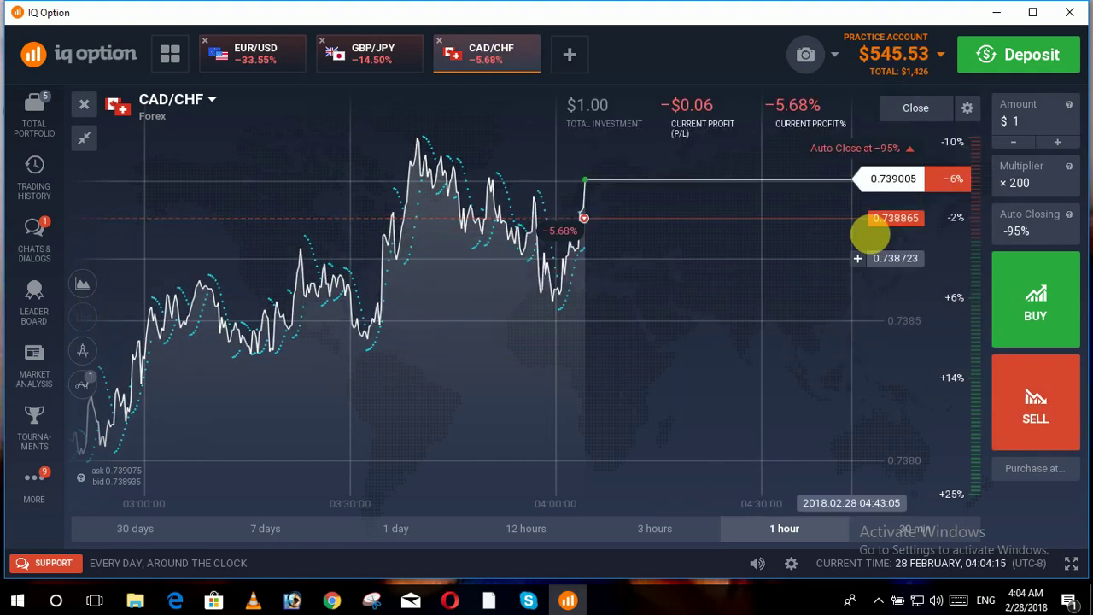
click(1030, 119)
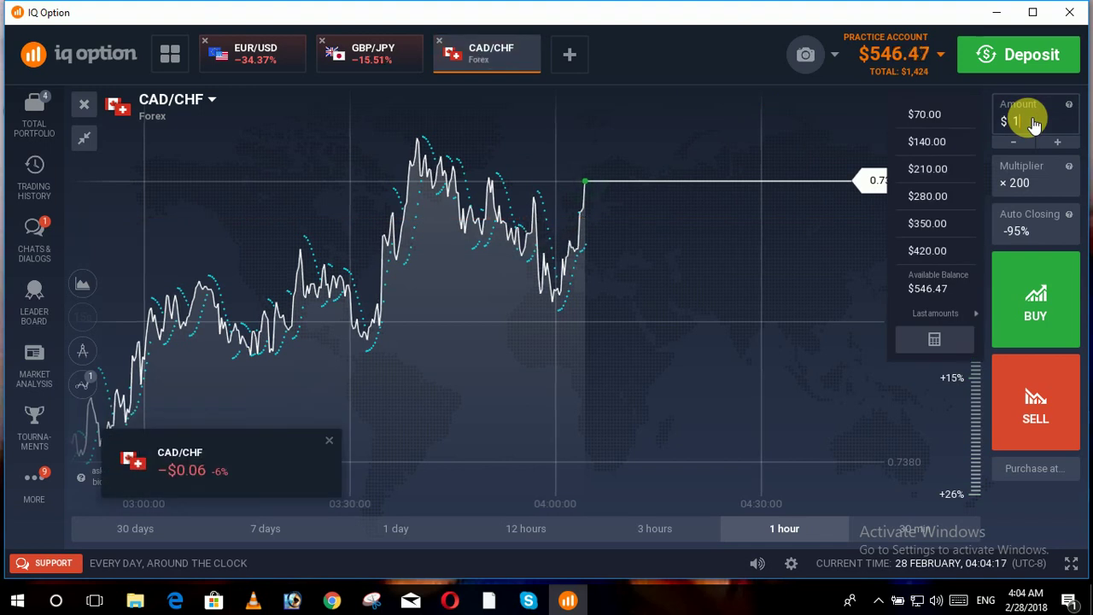
click(800, 131)
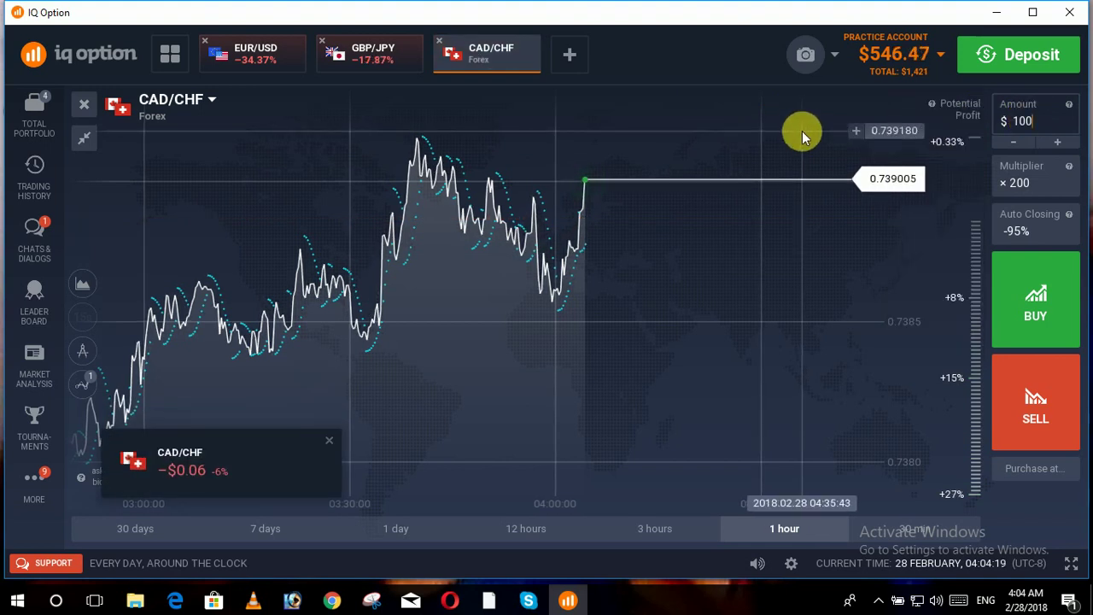
click(1063, 420)
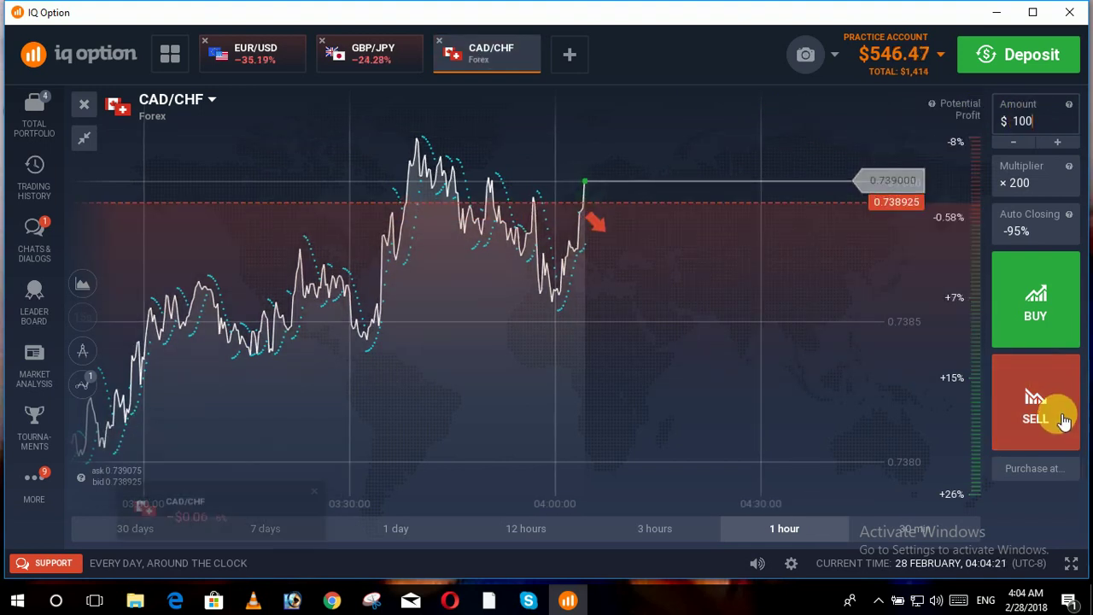
click(1063, 420)
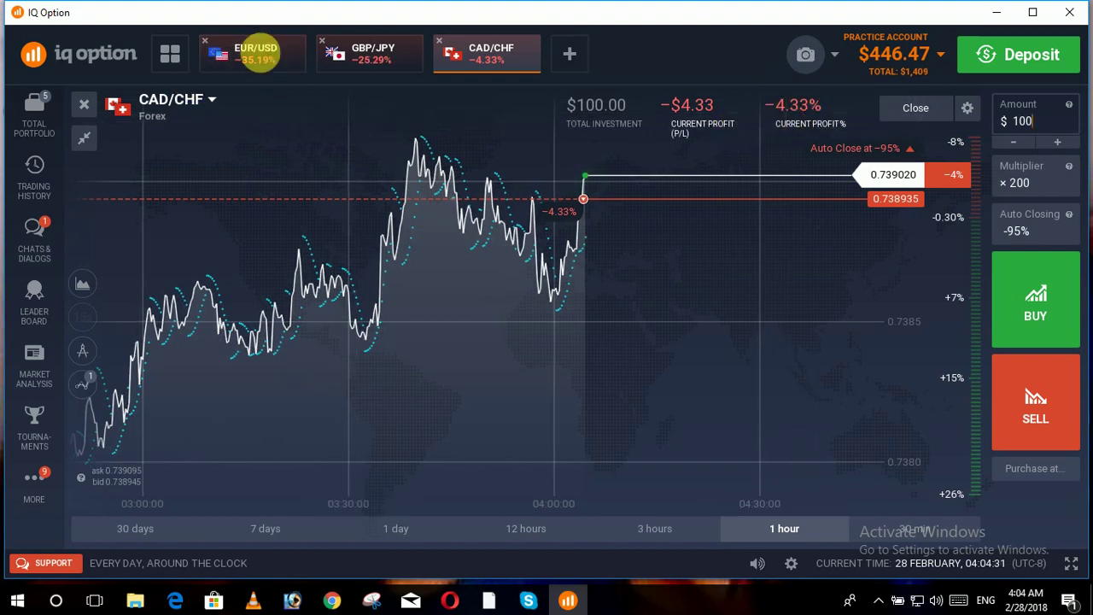
click(264, 56)
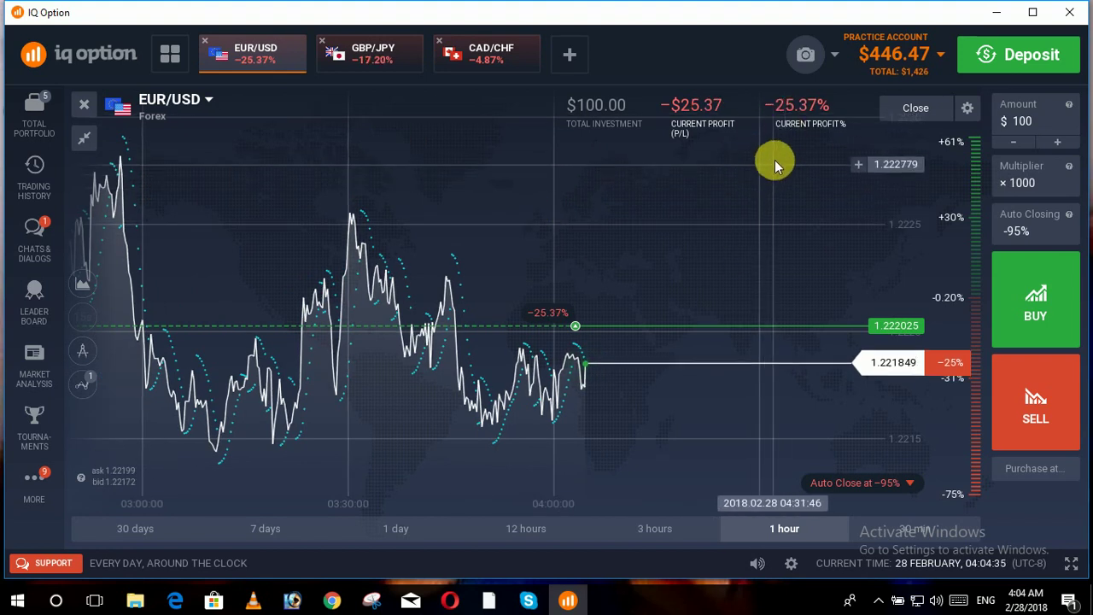
click(376, 54)
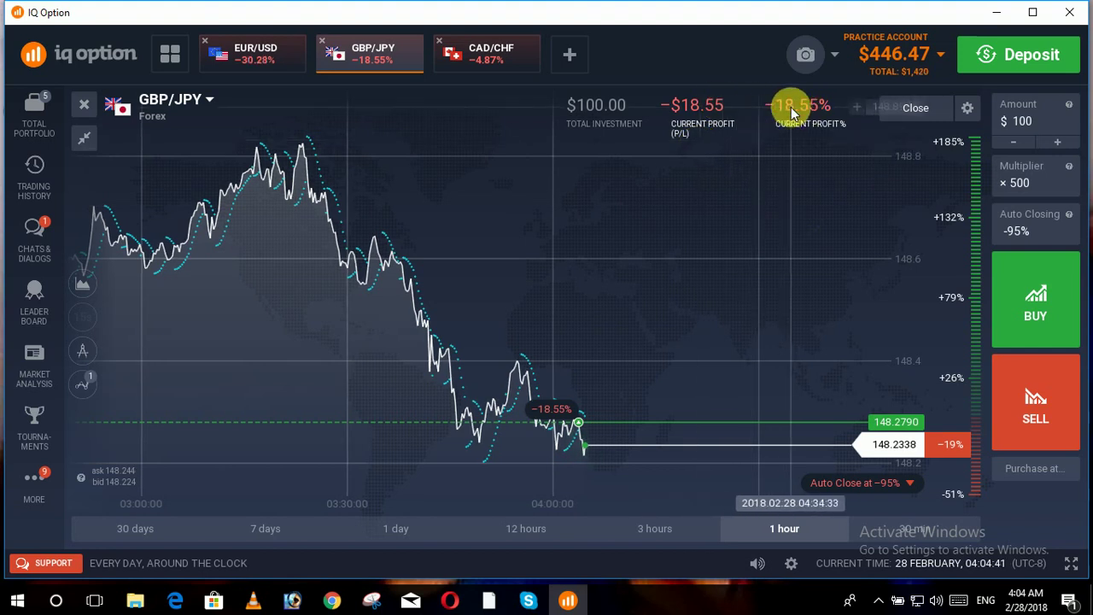
click(494, 53)
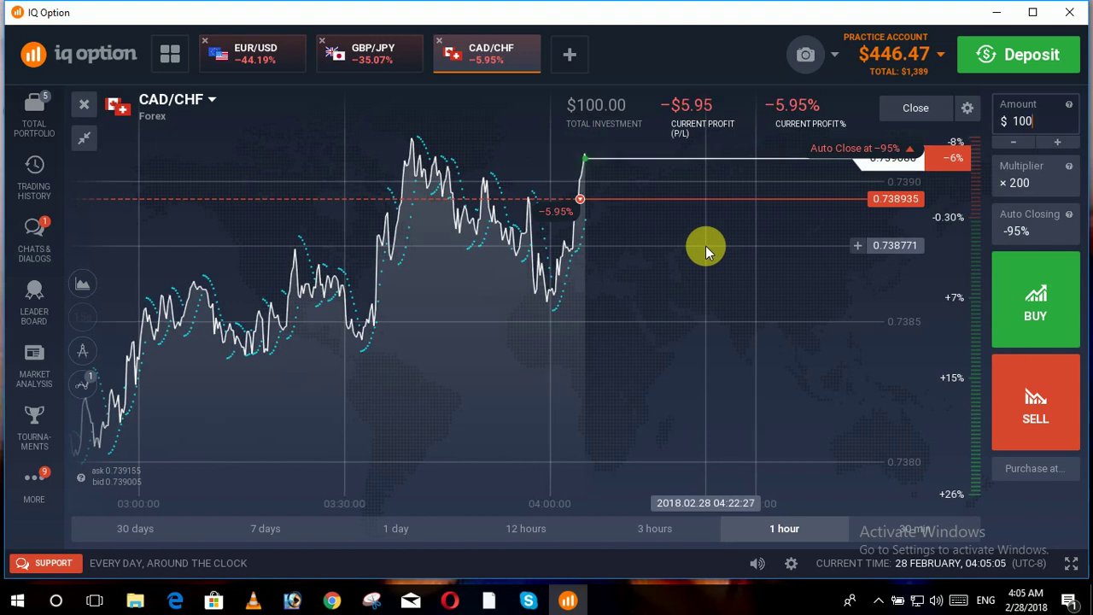
click(376, 54)
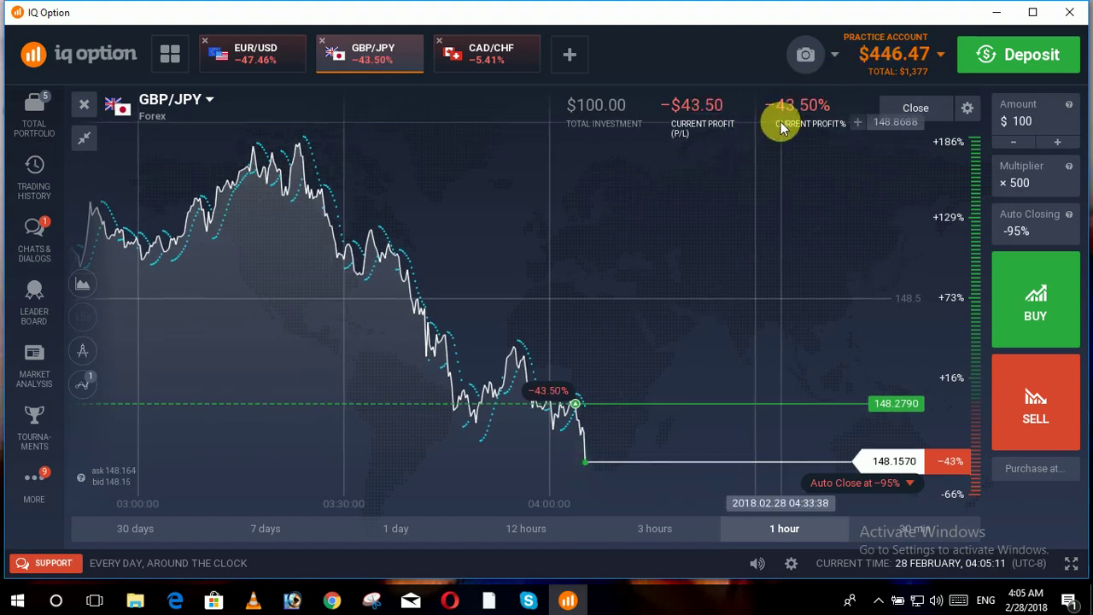
click(260, 56)
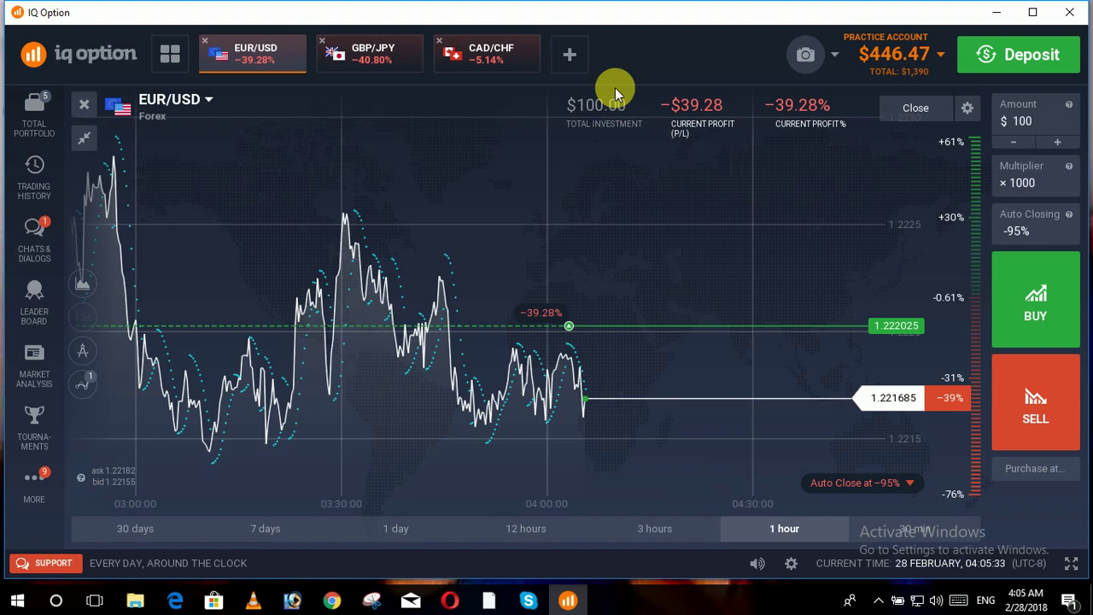
click(506, 70)
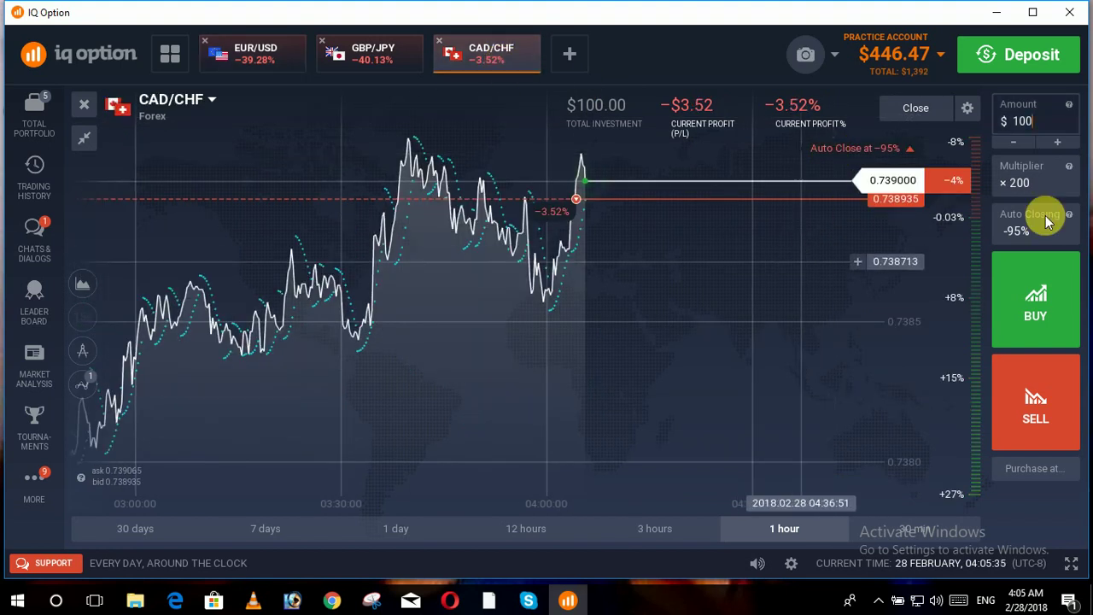
Keep the ×200 multiplier and set CAD/CHF auto-closing loss limit to 12%.
click(1029, 183)
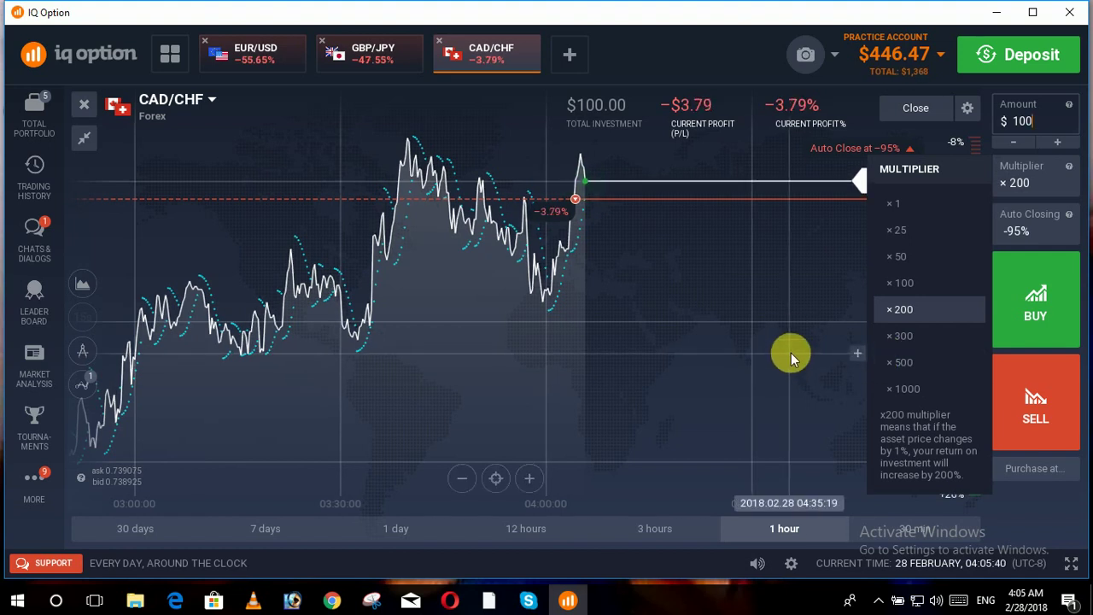
click(794, 322)
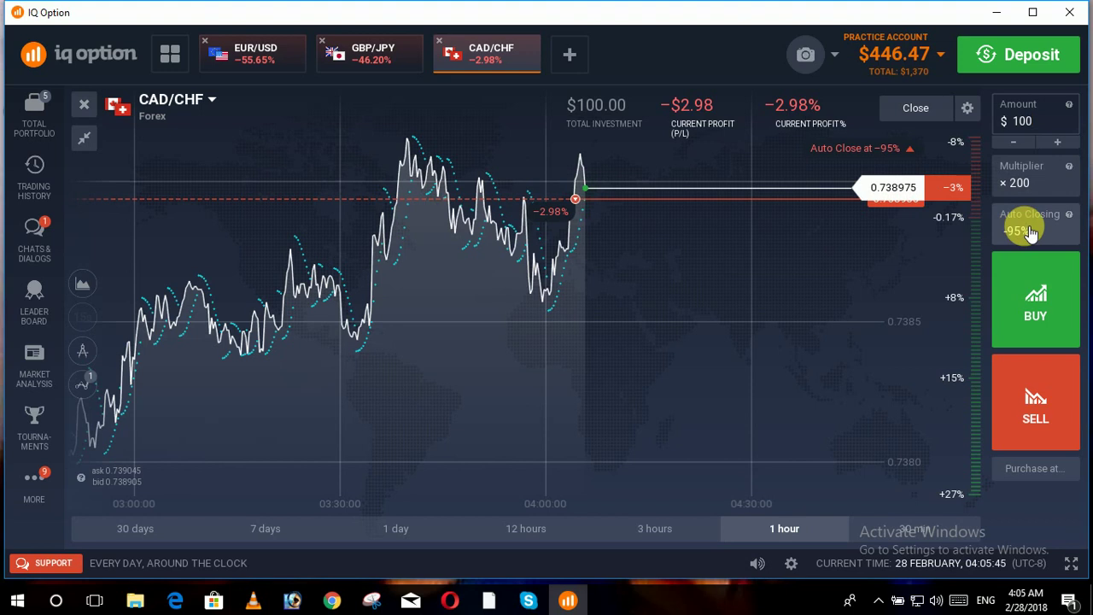
click(1030, 231)
click(849, 317)
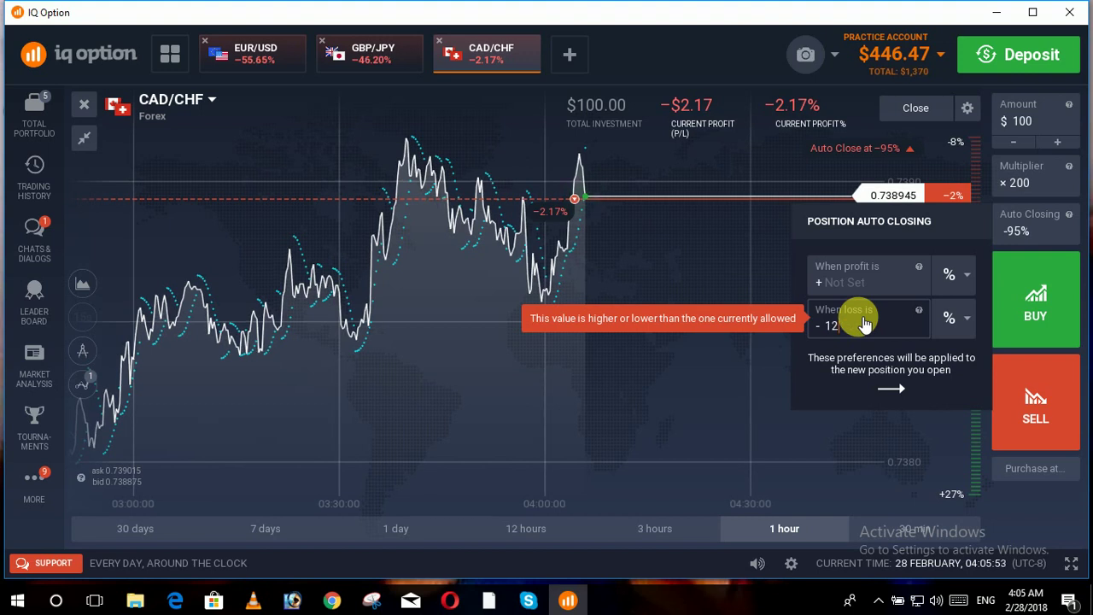
text(12)
key(Return)
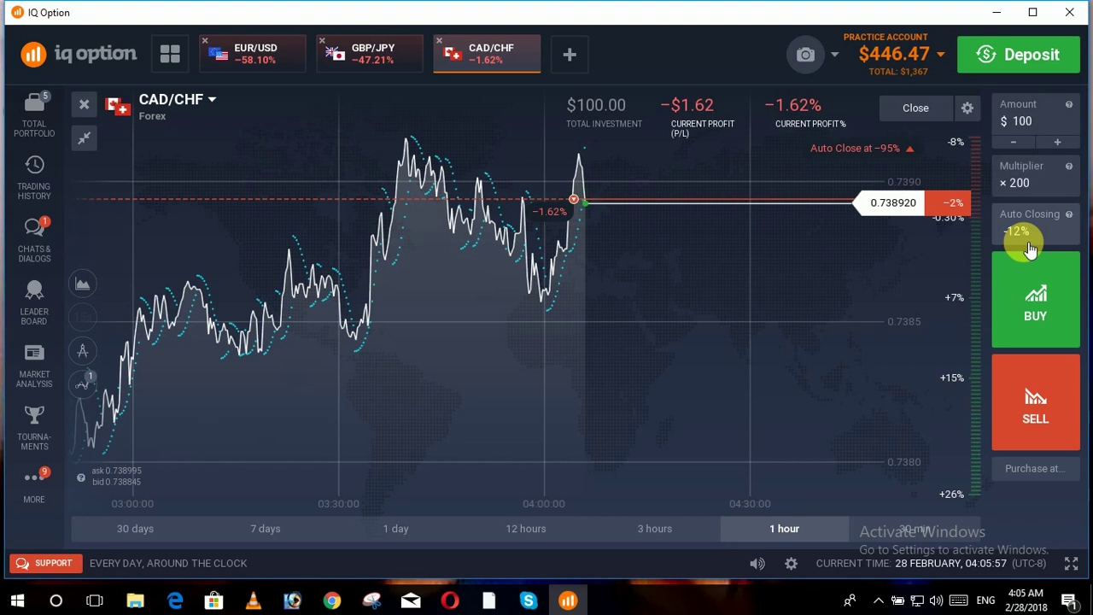
Set the CAD/CHF auto-closing profit target to 95%.
click(1028, 238)
click(870, 278)
text(95)
key(Return)
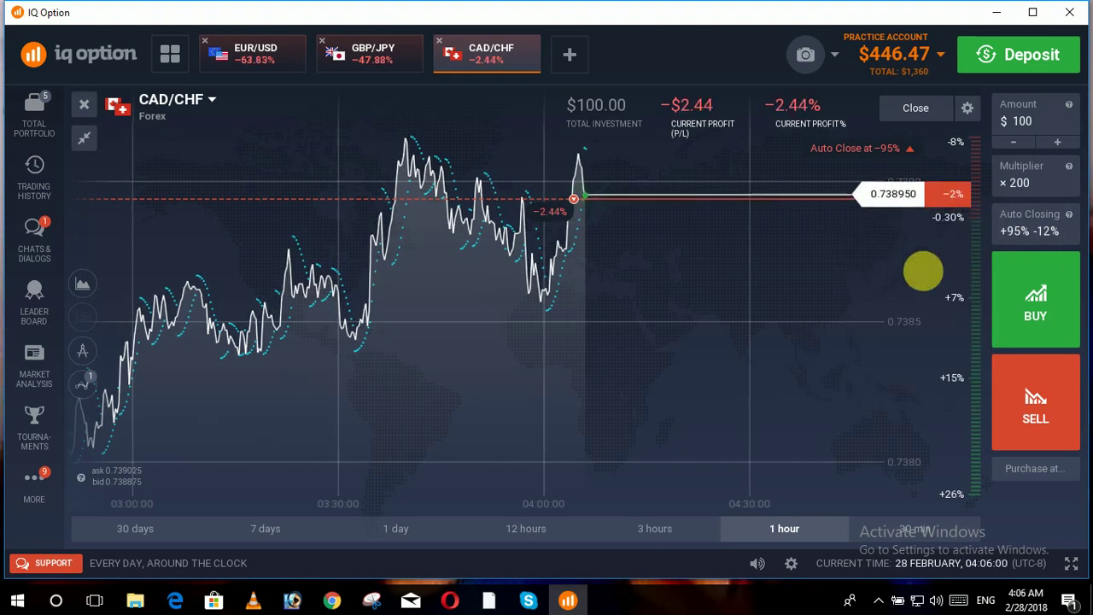
click(256, 51)
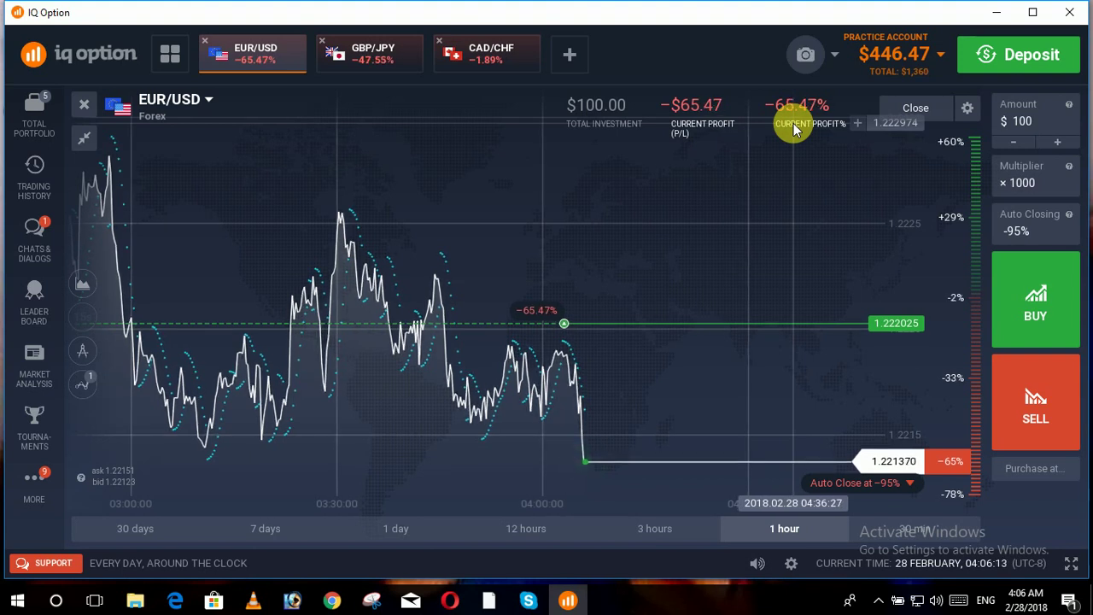
Look over the GBP/JPY, CAD/CHF and EUR/USD charts, ending on CAD/CHF.
click(377, 51)
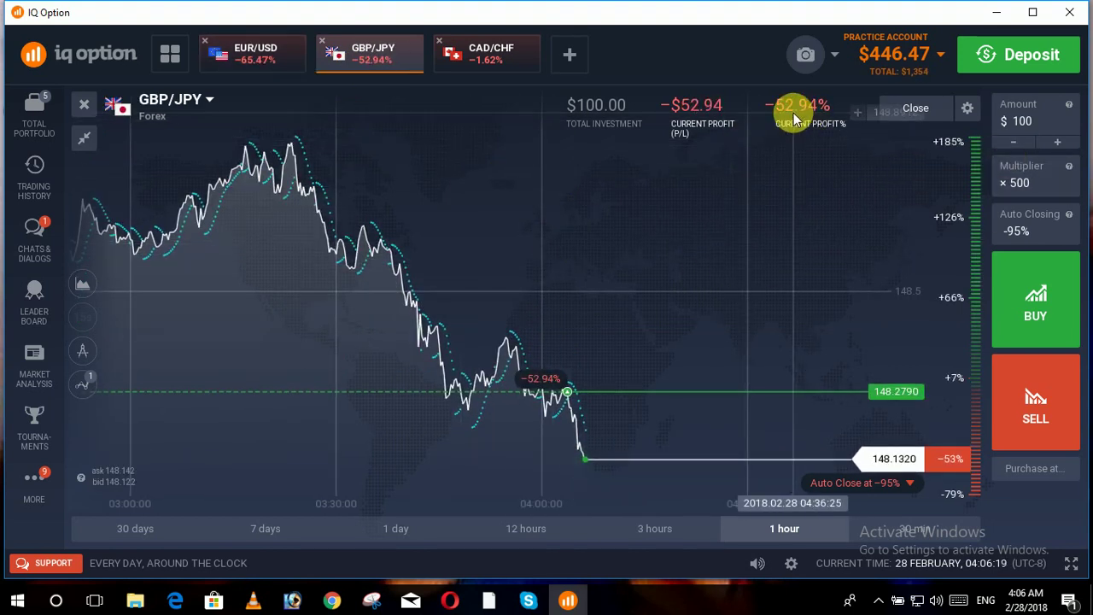
click(469, 67)
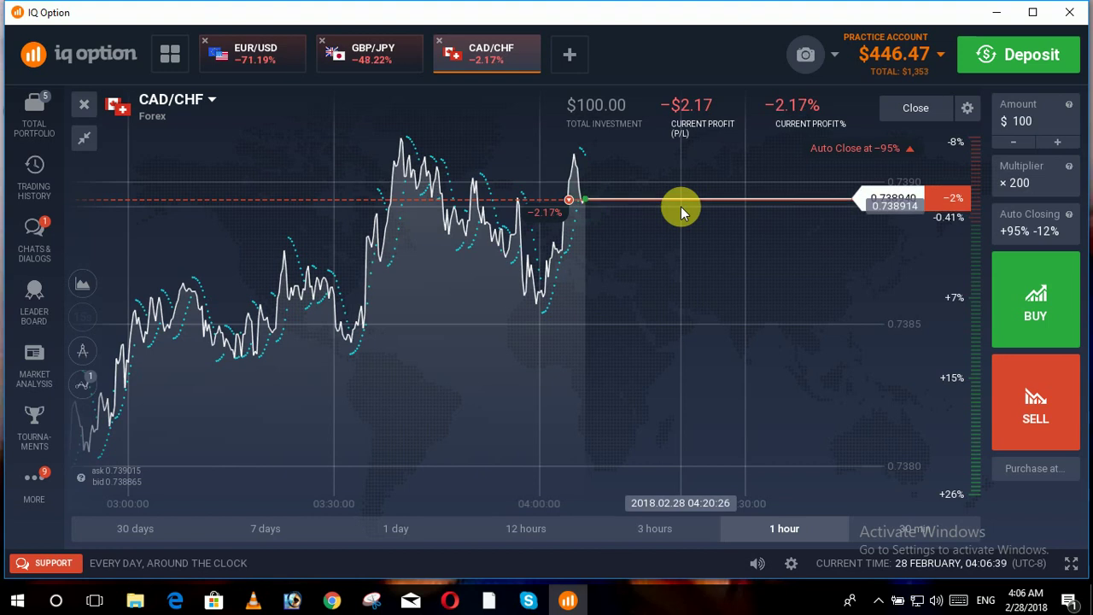
click(244, 54)
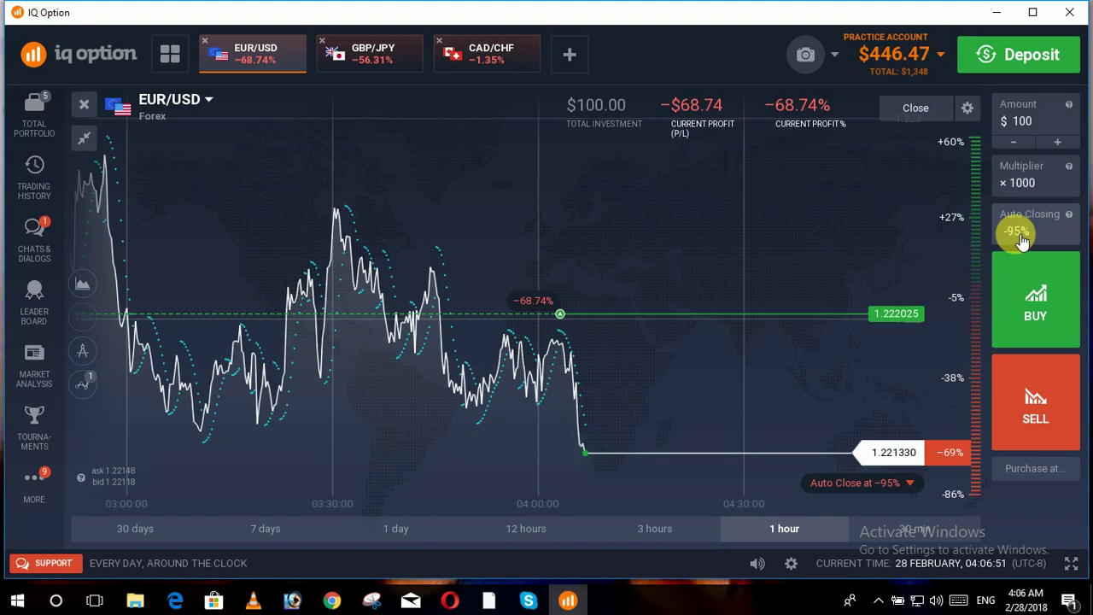
click(466, 61)
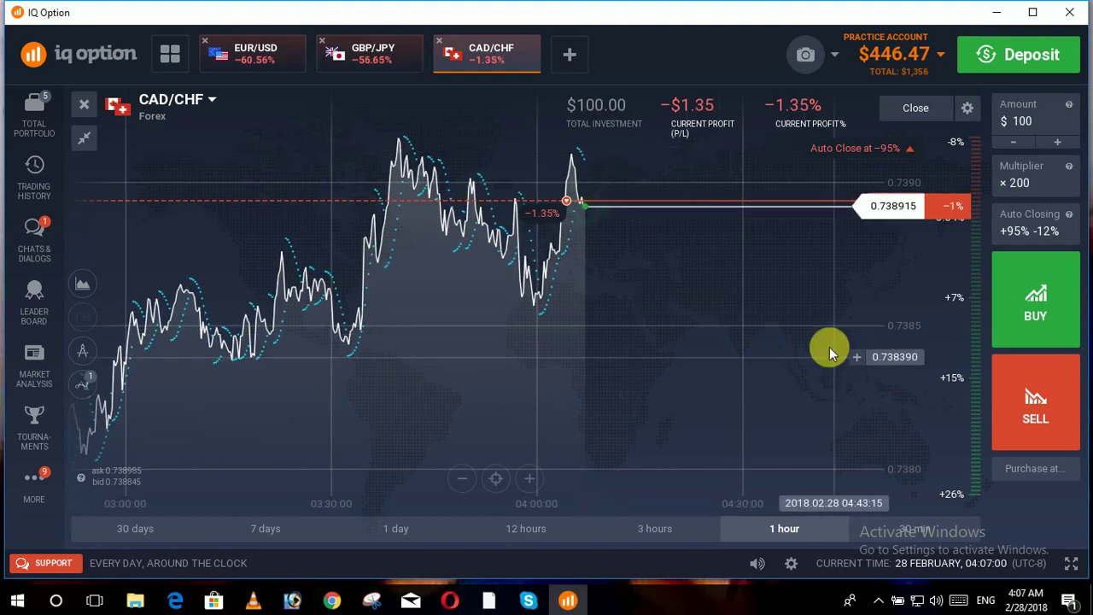
Zoom out the CAD/CHF chart, then switch to the EUR/USD chart.
scroll(825, 341, down, 3)
scroll(829, 276, down, 3)
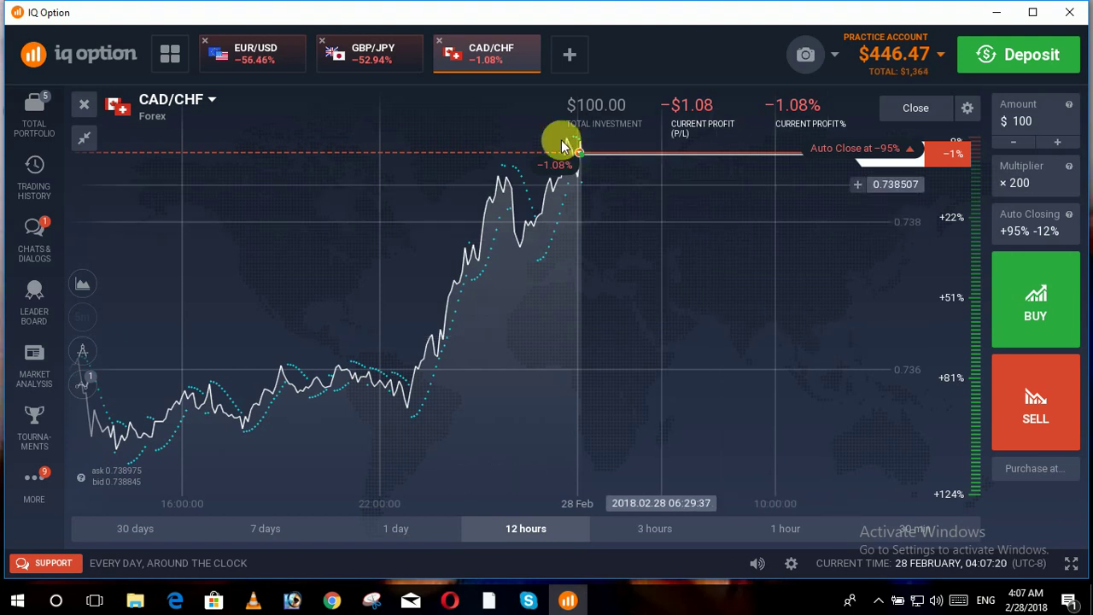
click(244, 54)
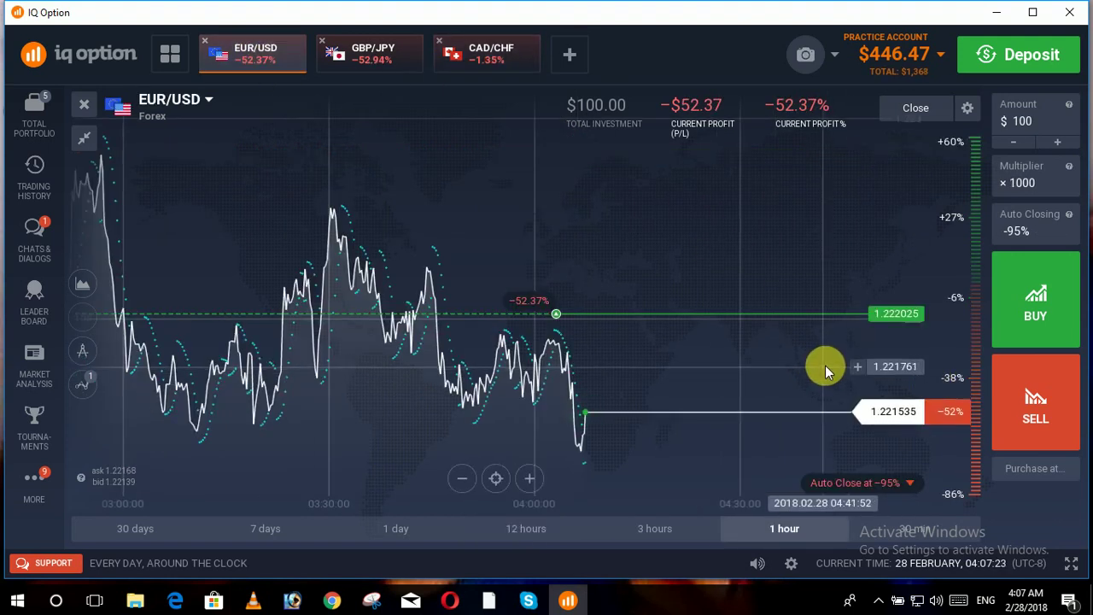
scroll(869, 436, down, 3)
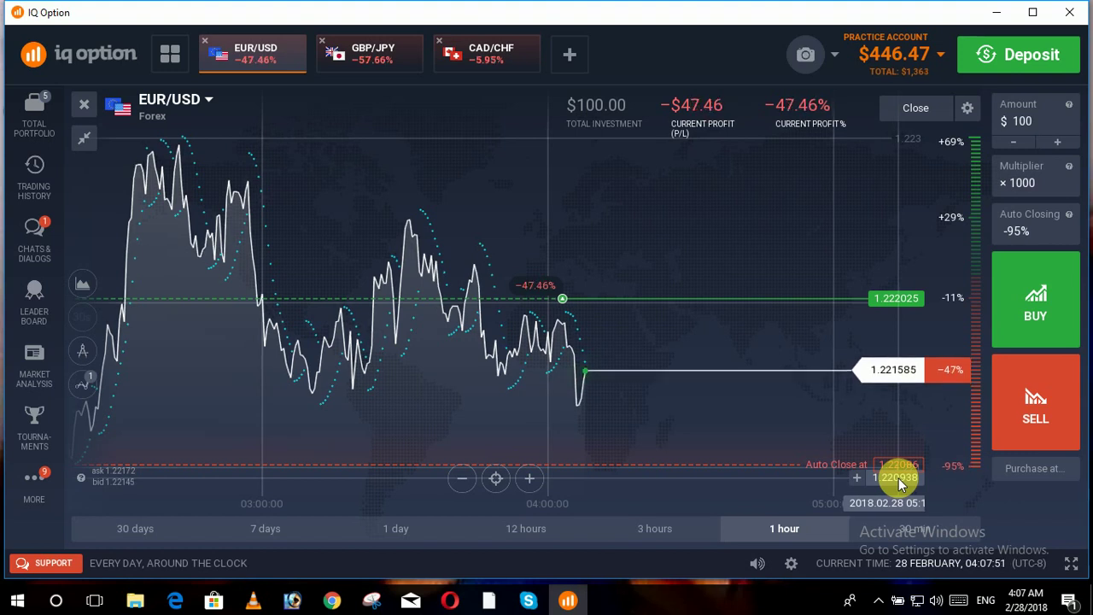
click(1050, 178)
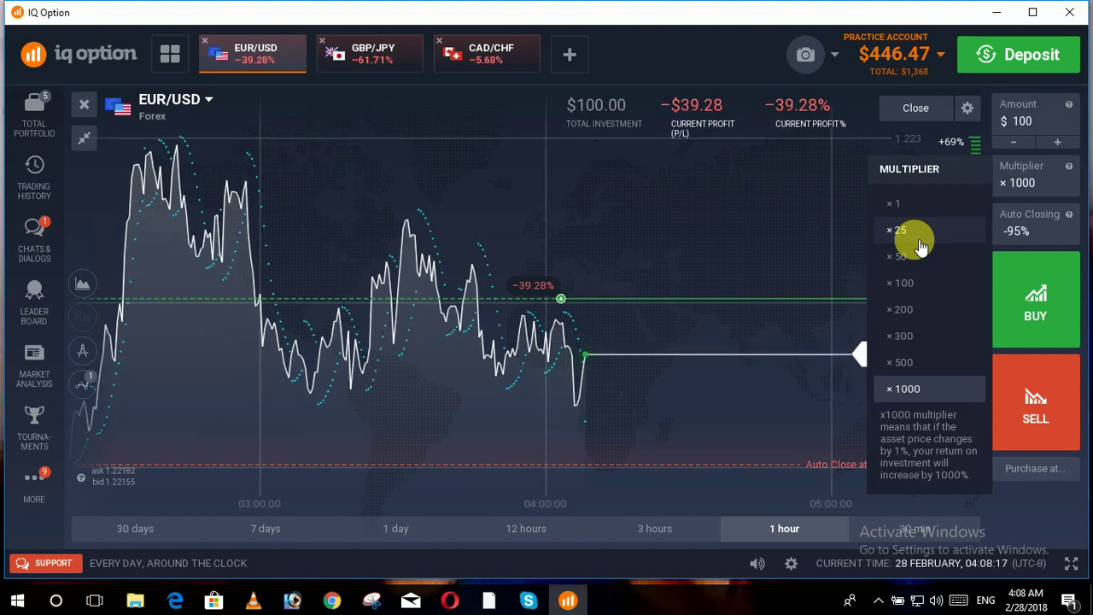
Set the EUR/USD multiplier to ×100, briefly choosing ×25 first.
click(919, 244)
click(1052, 189)
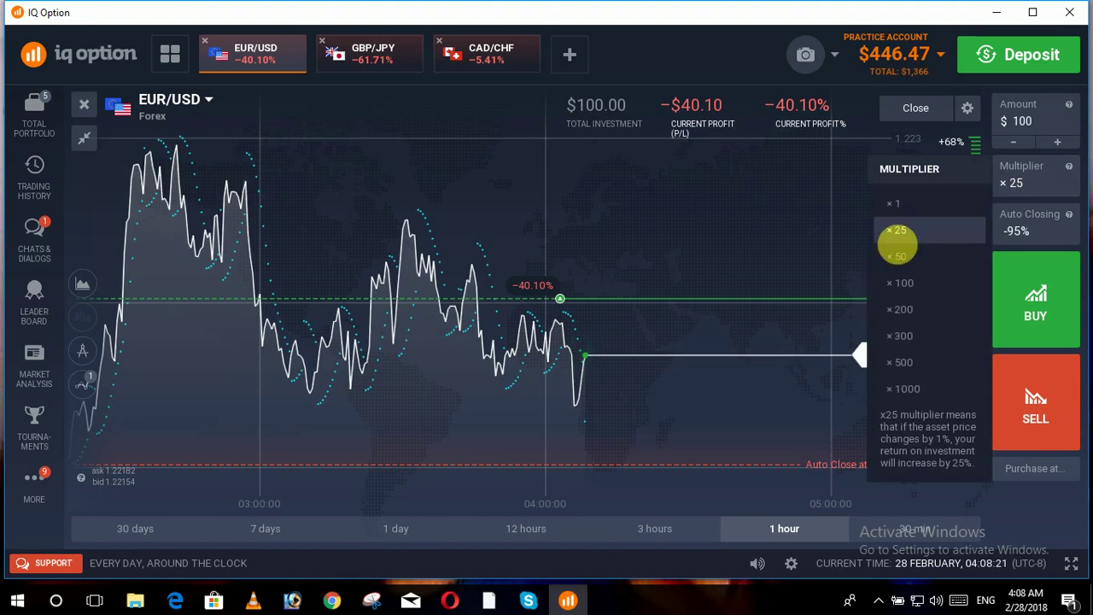
click(914, 286)
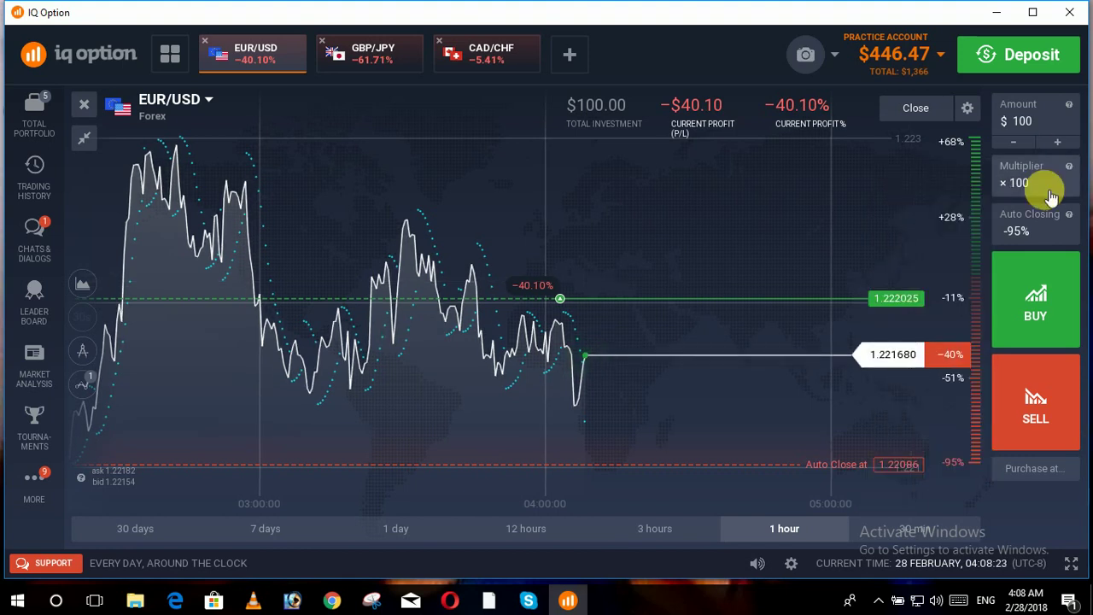